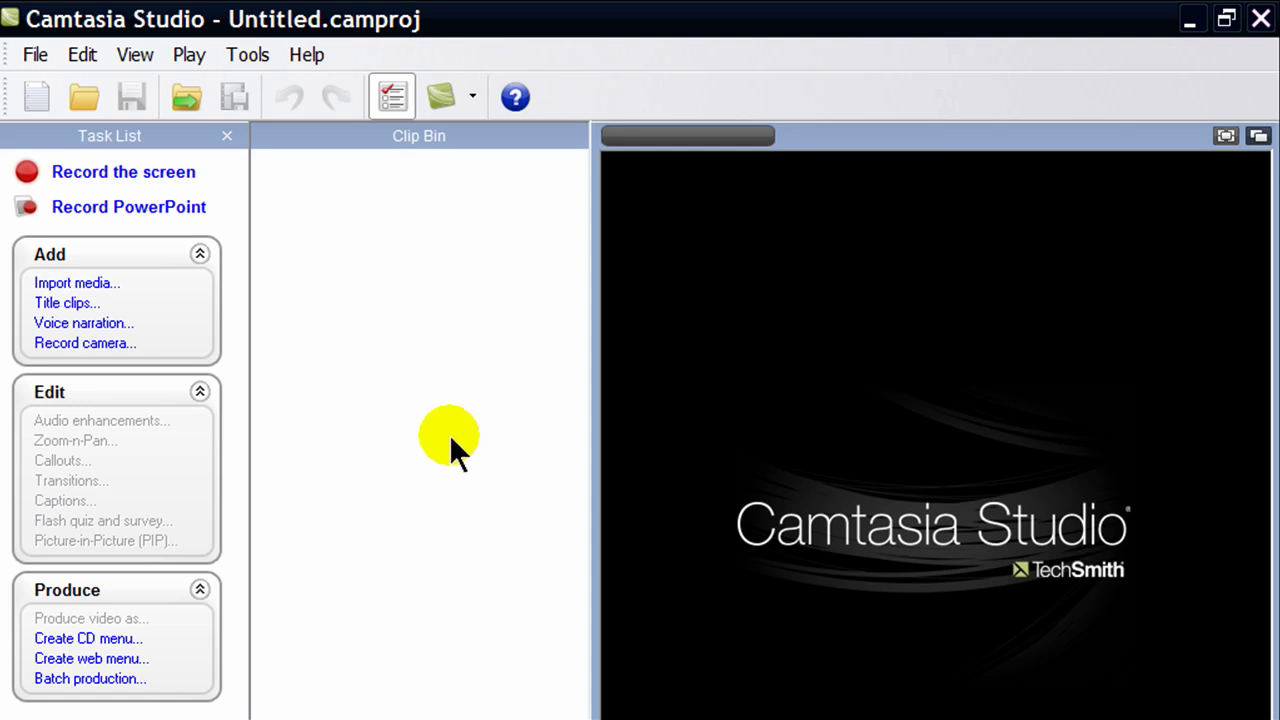
# - Start a batch production with capture-1.camrec added to the list
pyautogui.click(147, 178)
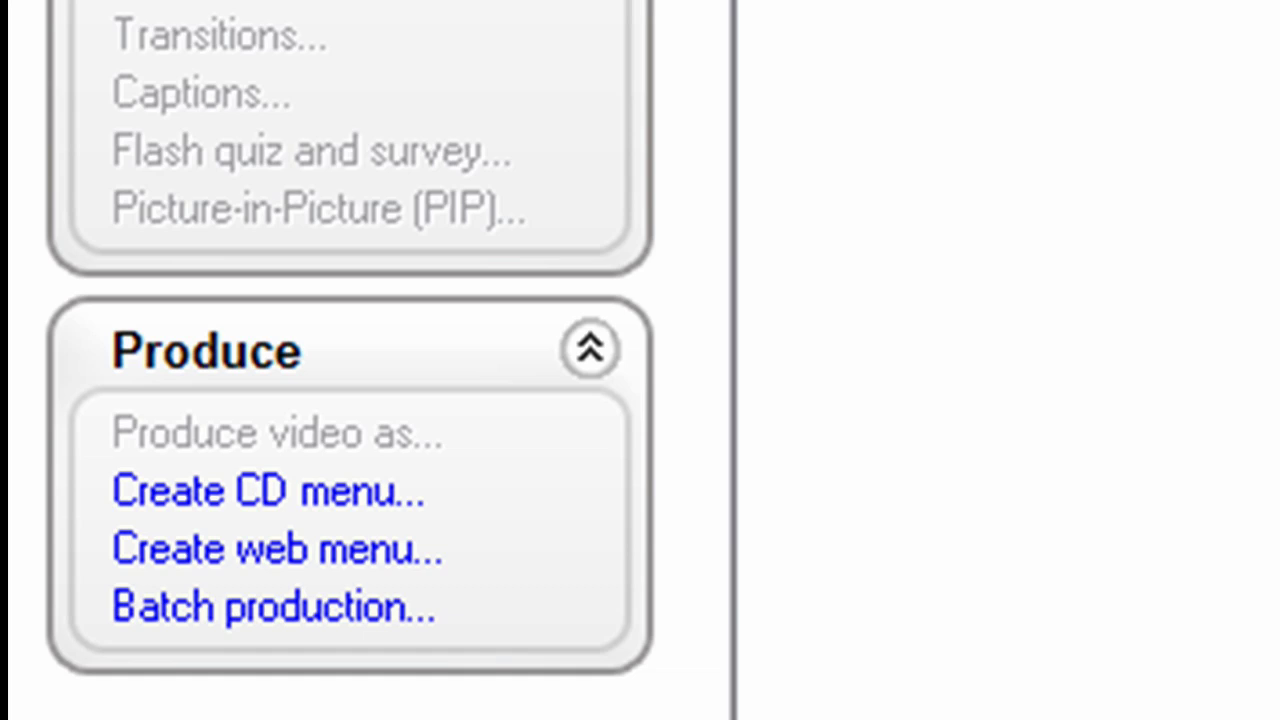
pyautogui.click(300, 615)
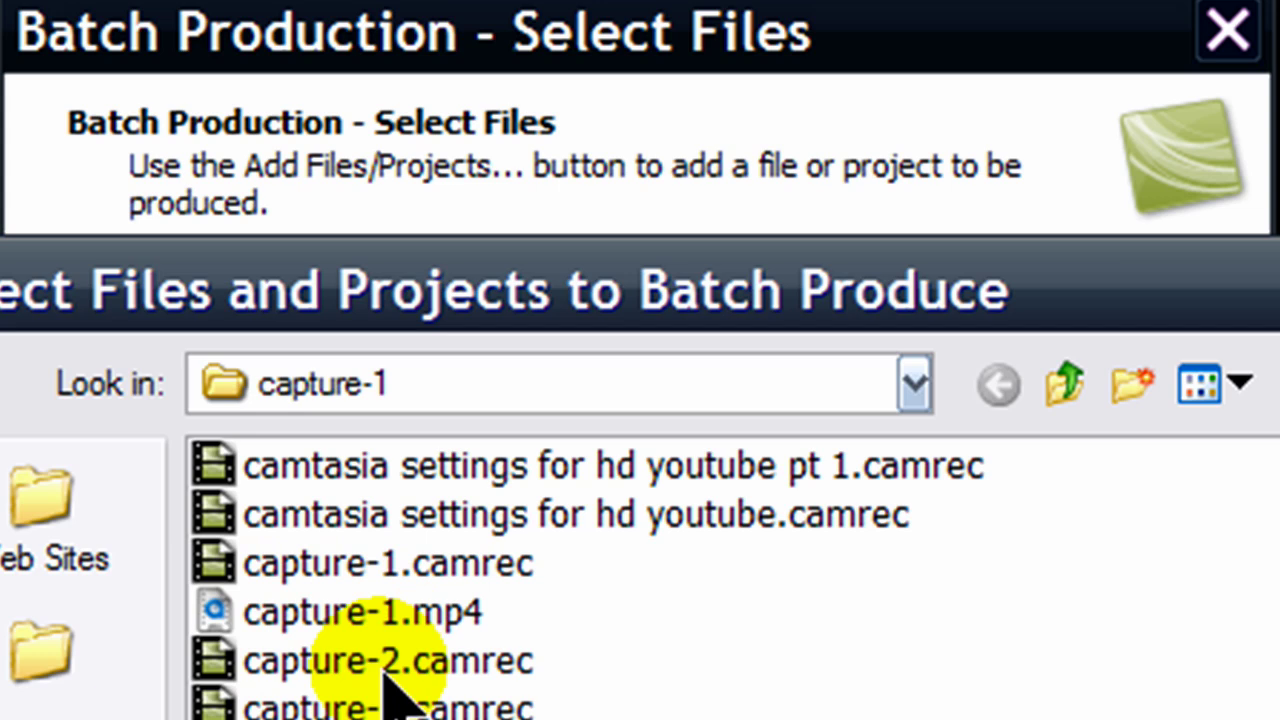
pyautogui.doubleClick(350, 562)
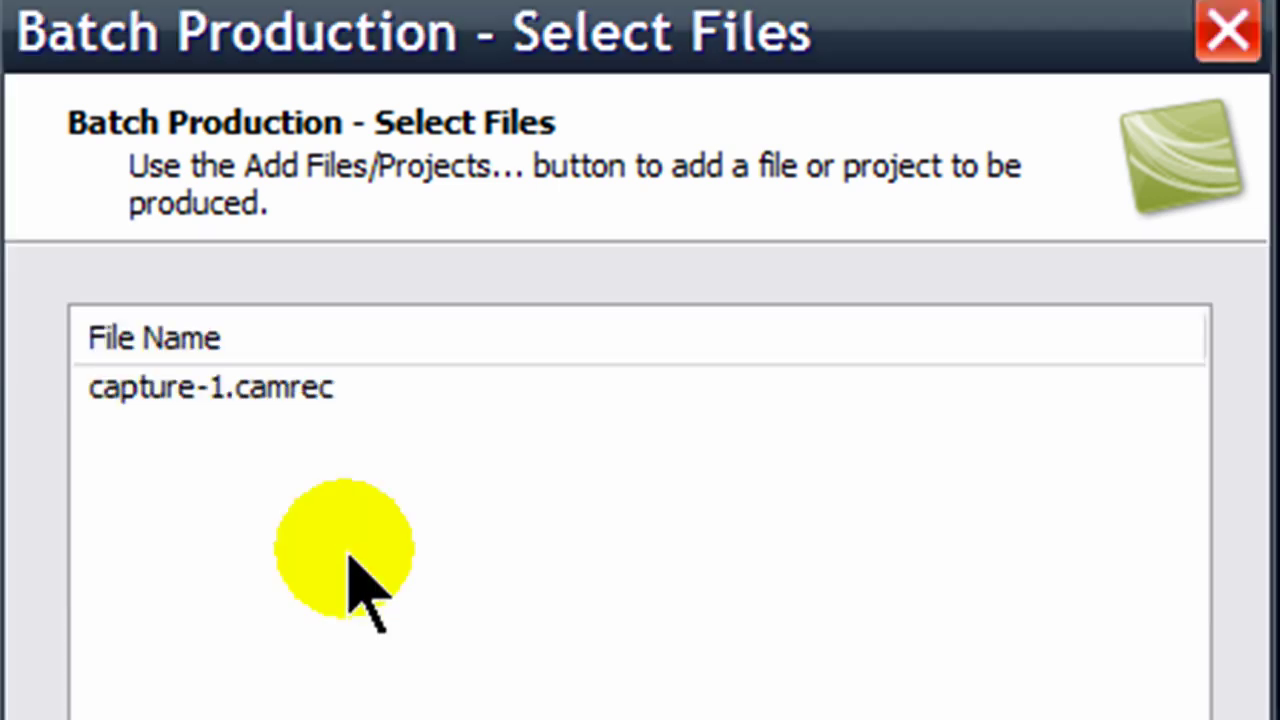
pyautogui.press('Return')
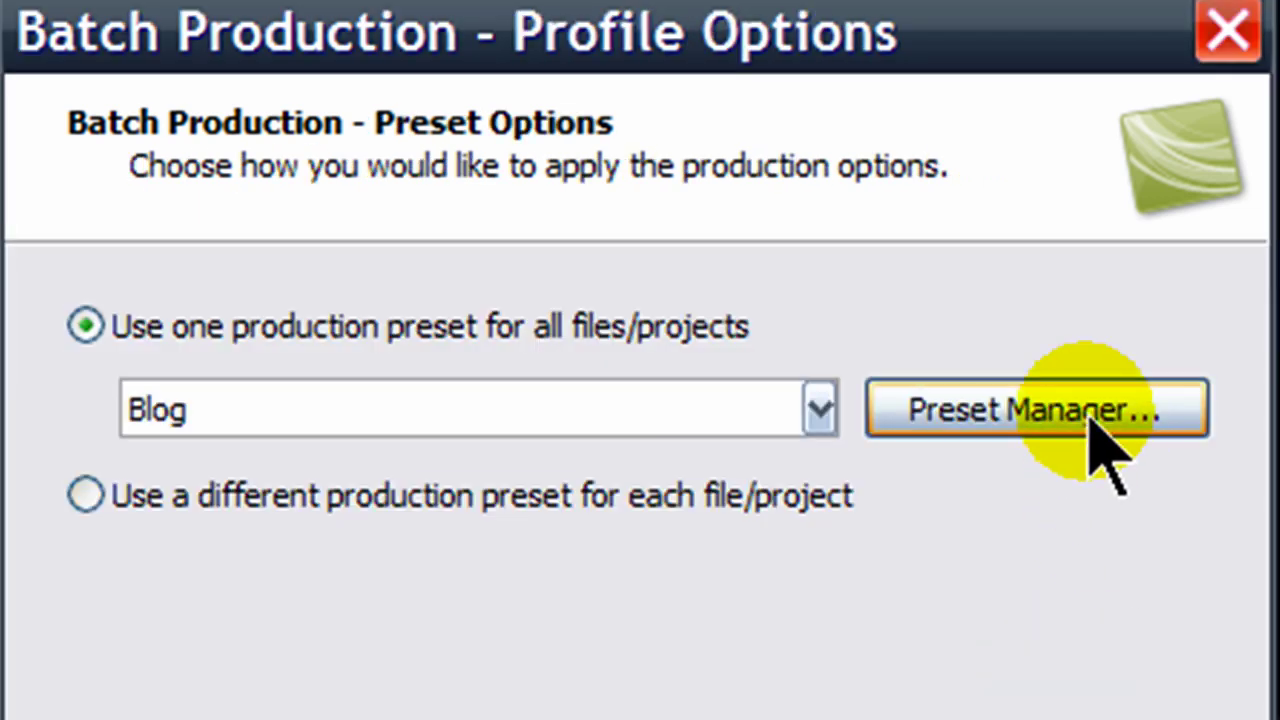
# - Keep the Blog preset selected and bring up the production preset manager
pyautogui.click(820, 410)
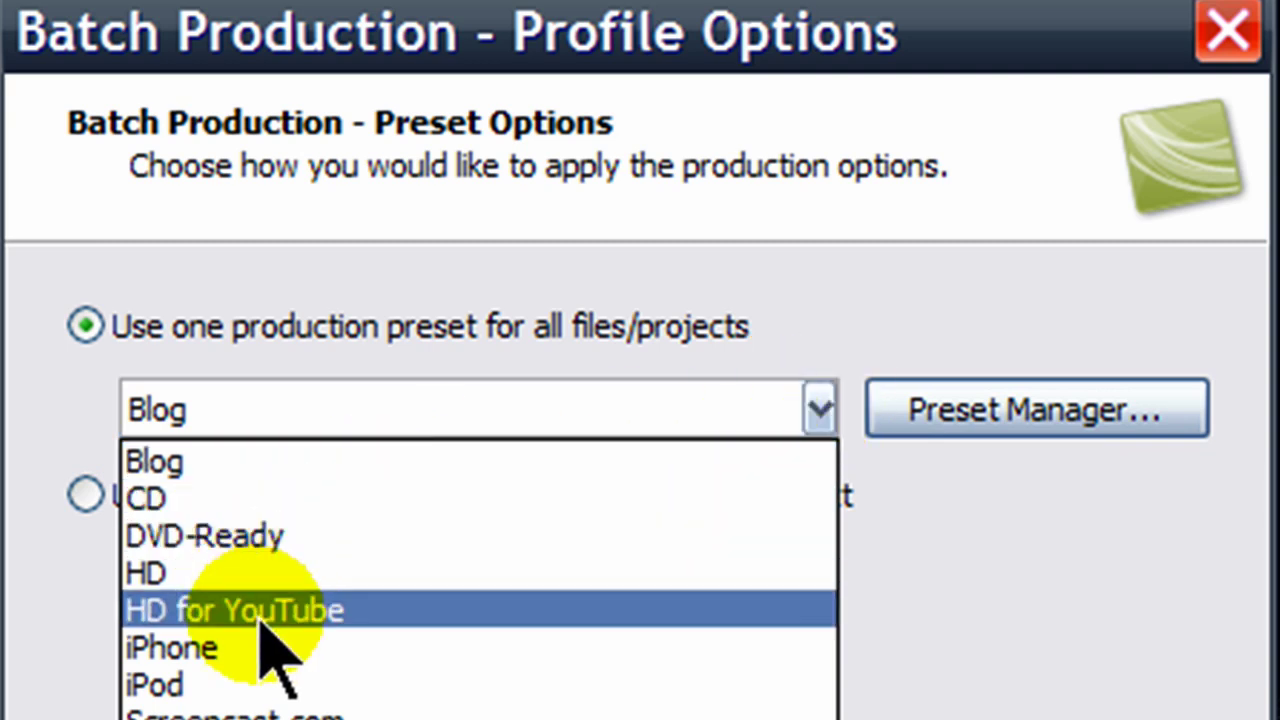
pyautogui.click(1143, 614)
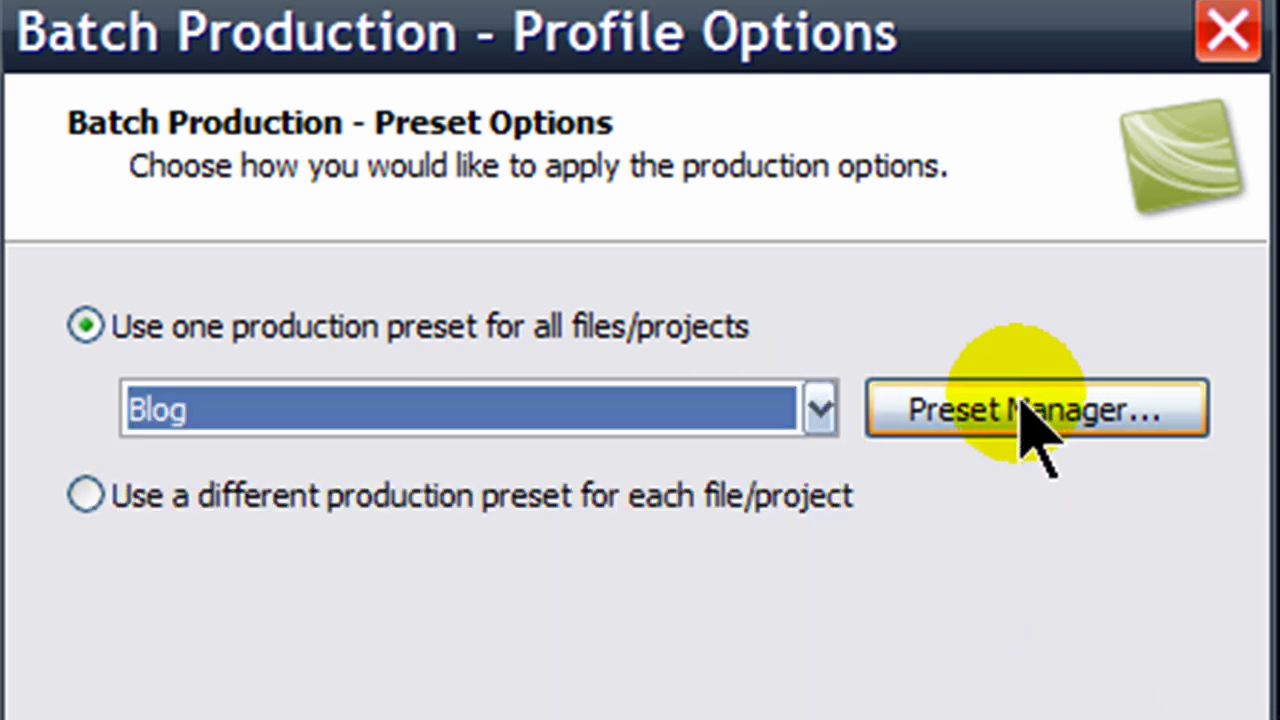
pyautogui.click(1022, 405)
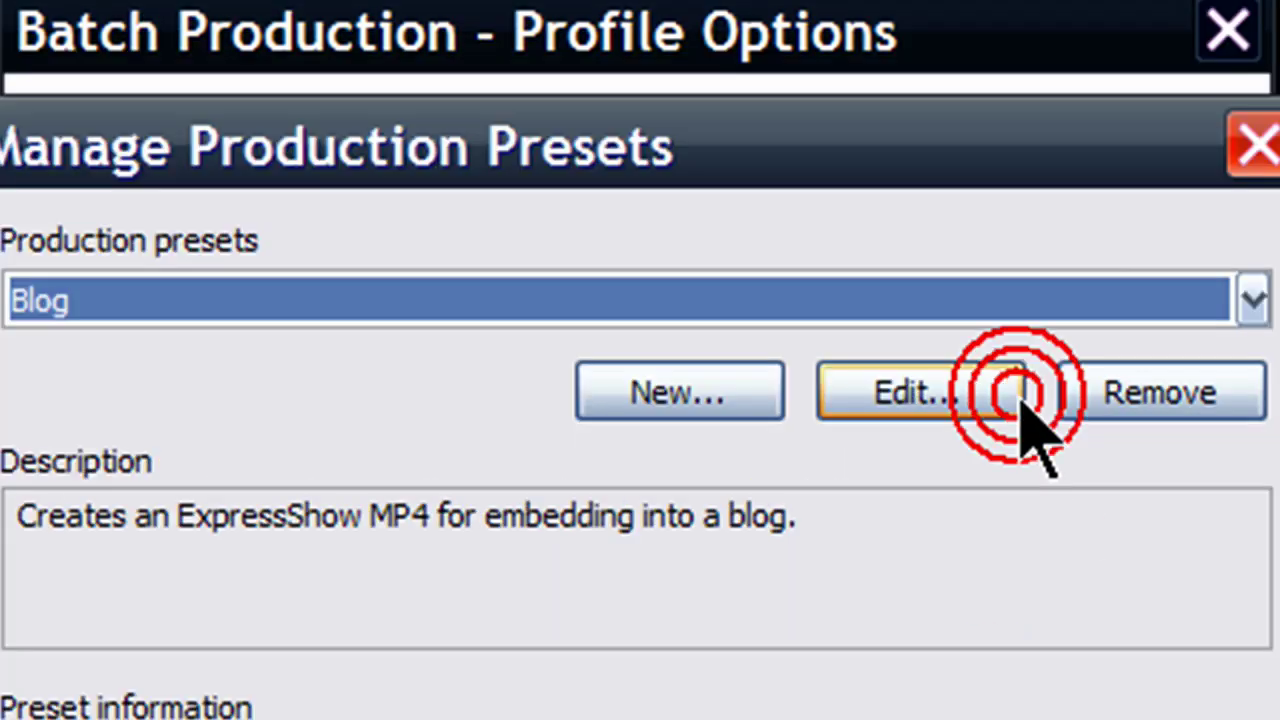
# - Create a new preset named 'HD for YouTube - 2' using the MOV QuickTime movie format
pyautogui.click(680, 395)
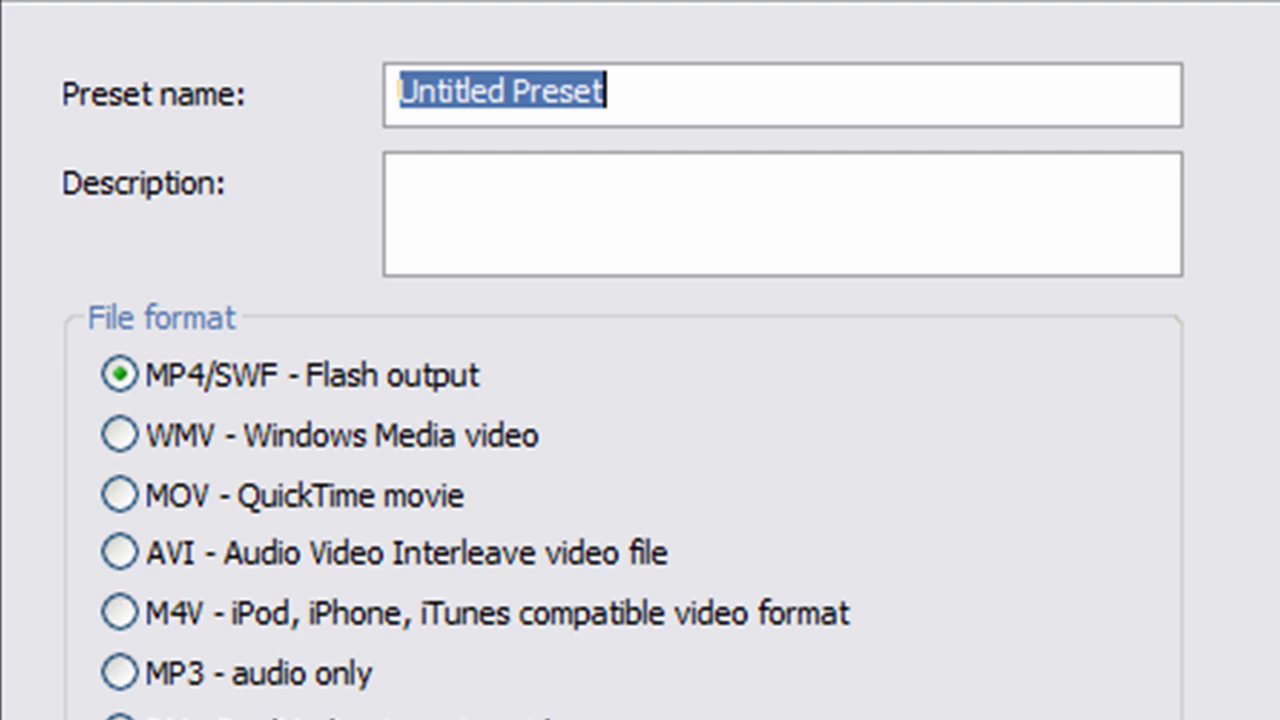
pyautogui.write('a')
pyautogui.press('BackSpace')
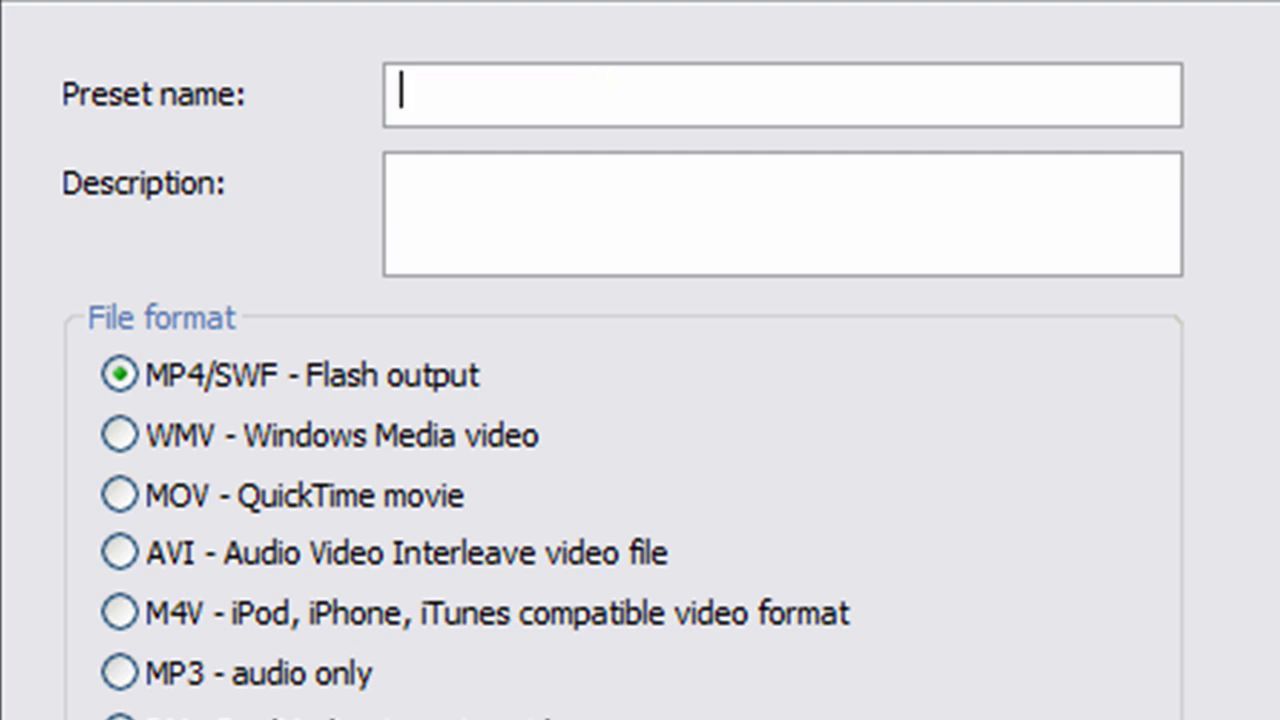
pyautogui.write('HD for YouT')
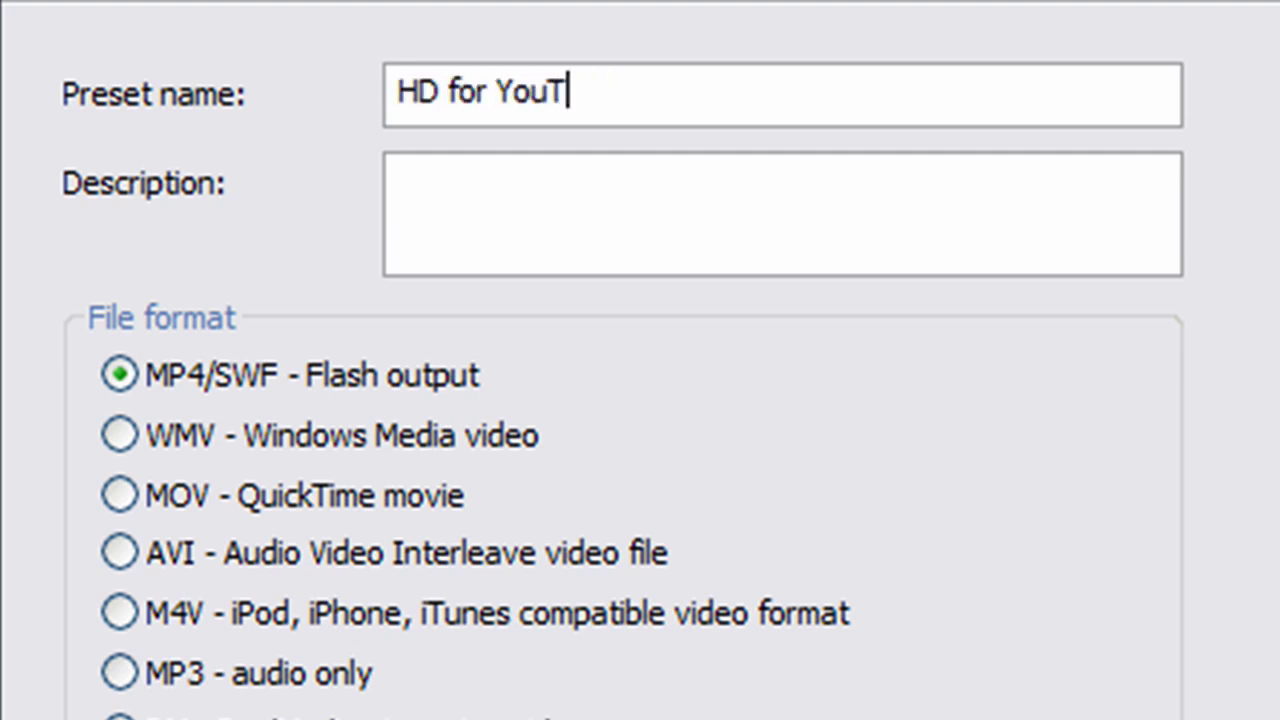
pyautogui.write('ube - 2')
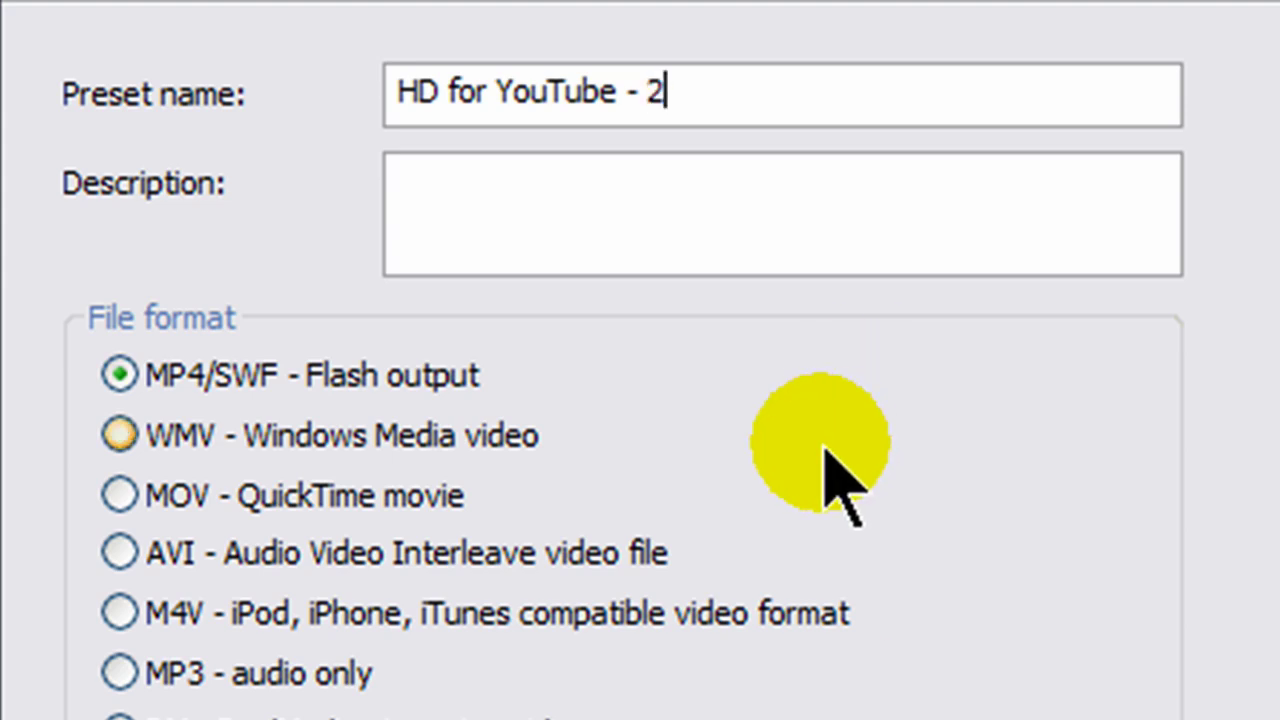
pyautogui.click(110, 495)
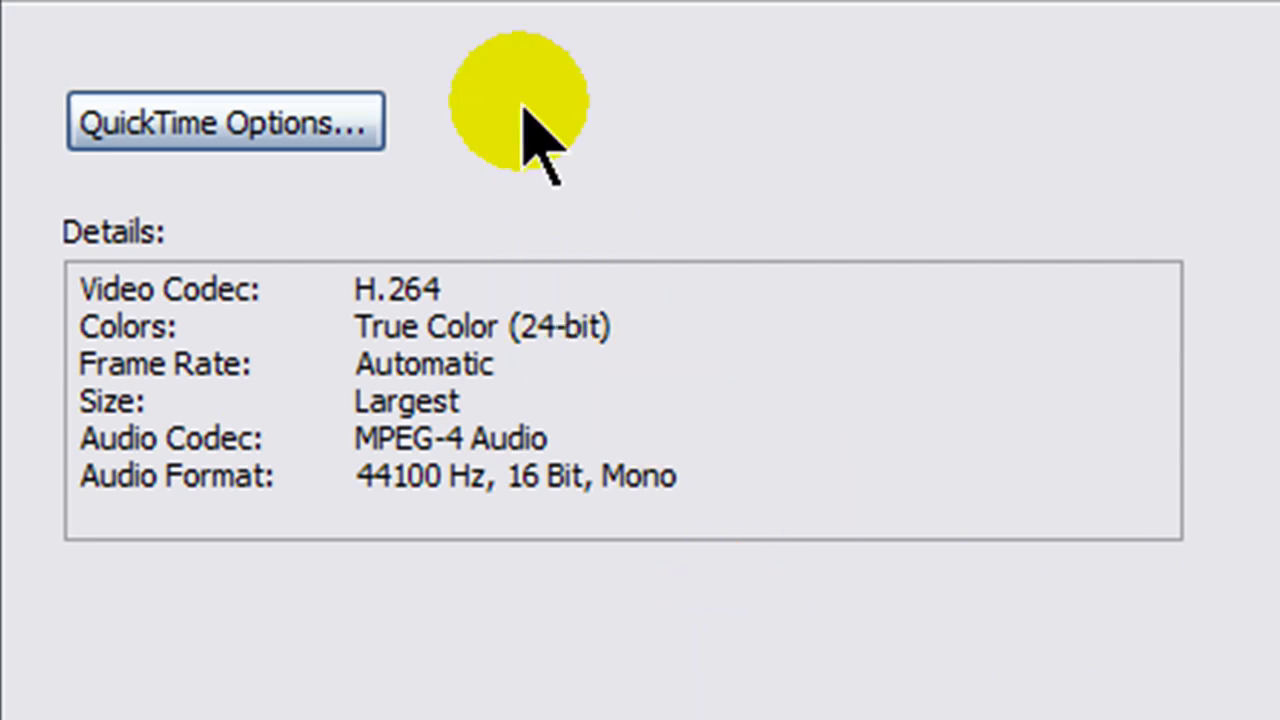
# - Set the QuickTime H.264 video compression to 30 fps at Best quality
pyautogui.click(255, 122)
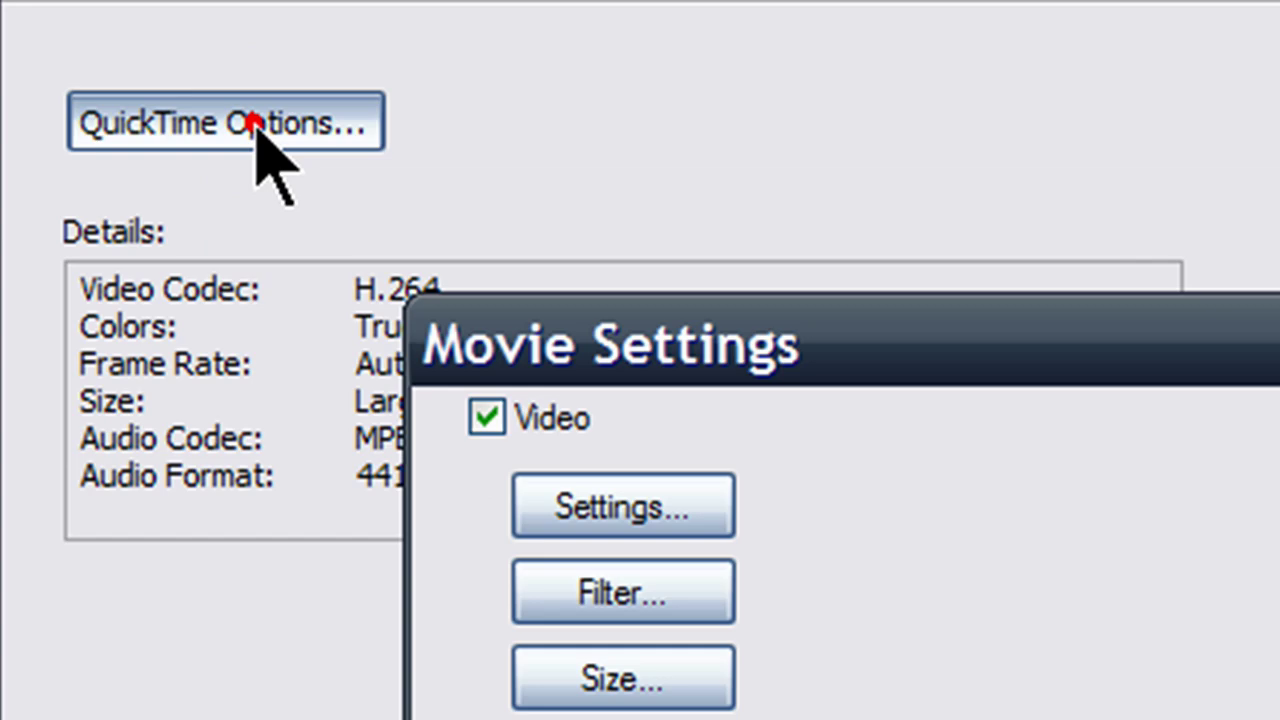
pyautogui.click(843, 337)
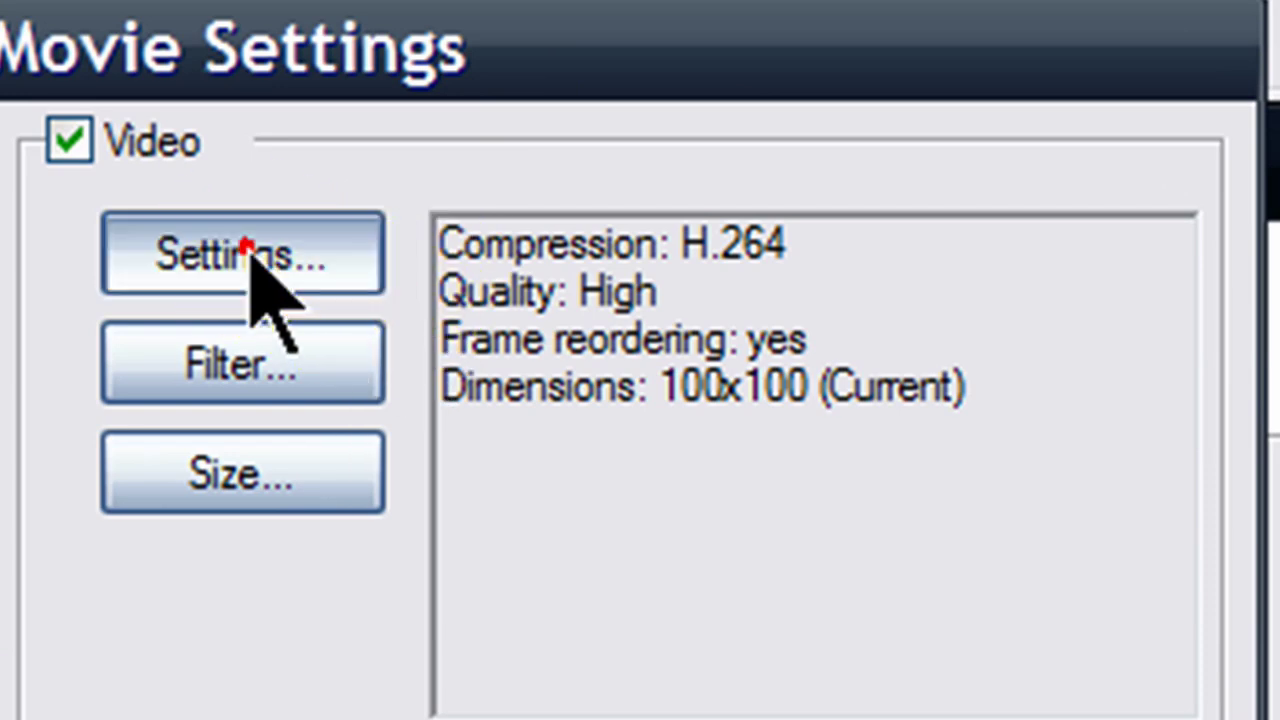
pyautogui.click(251, 257)
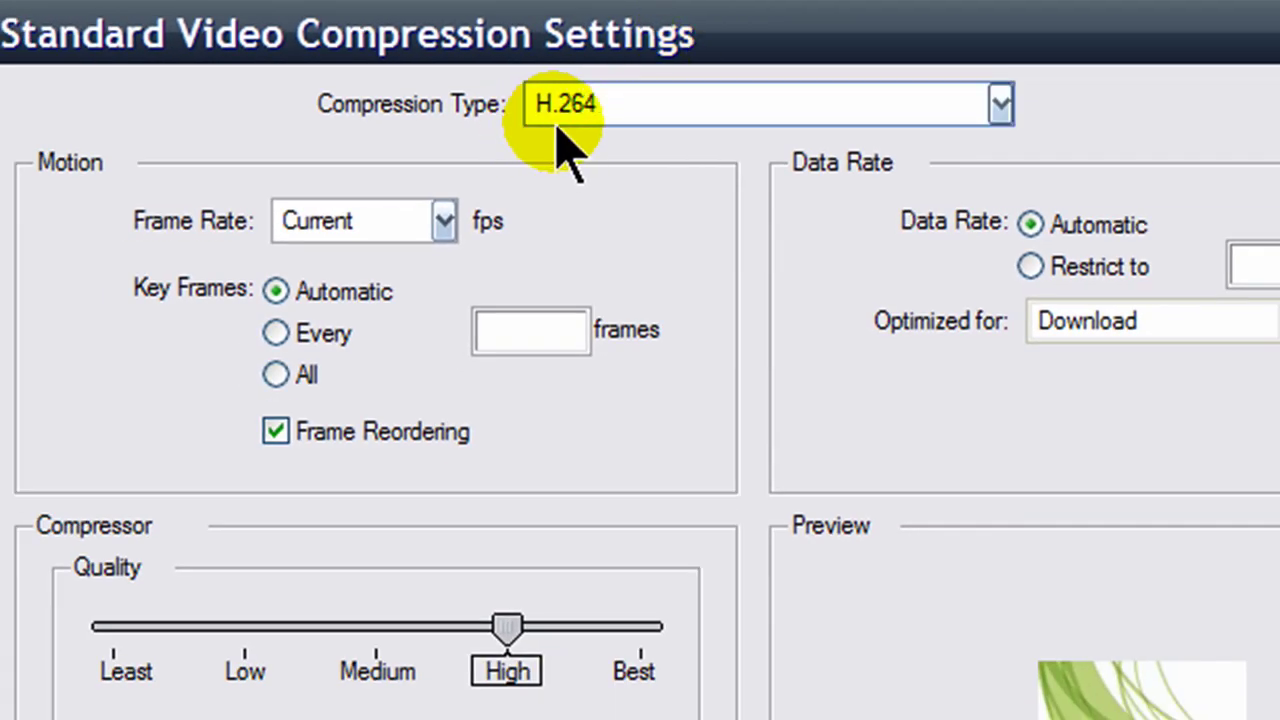
pyautogui.click(444, 221)
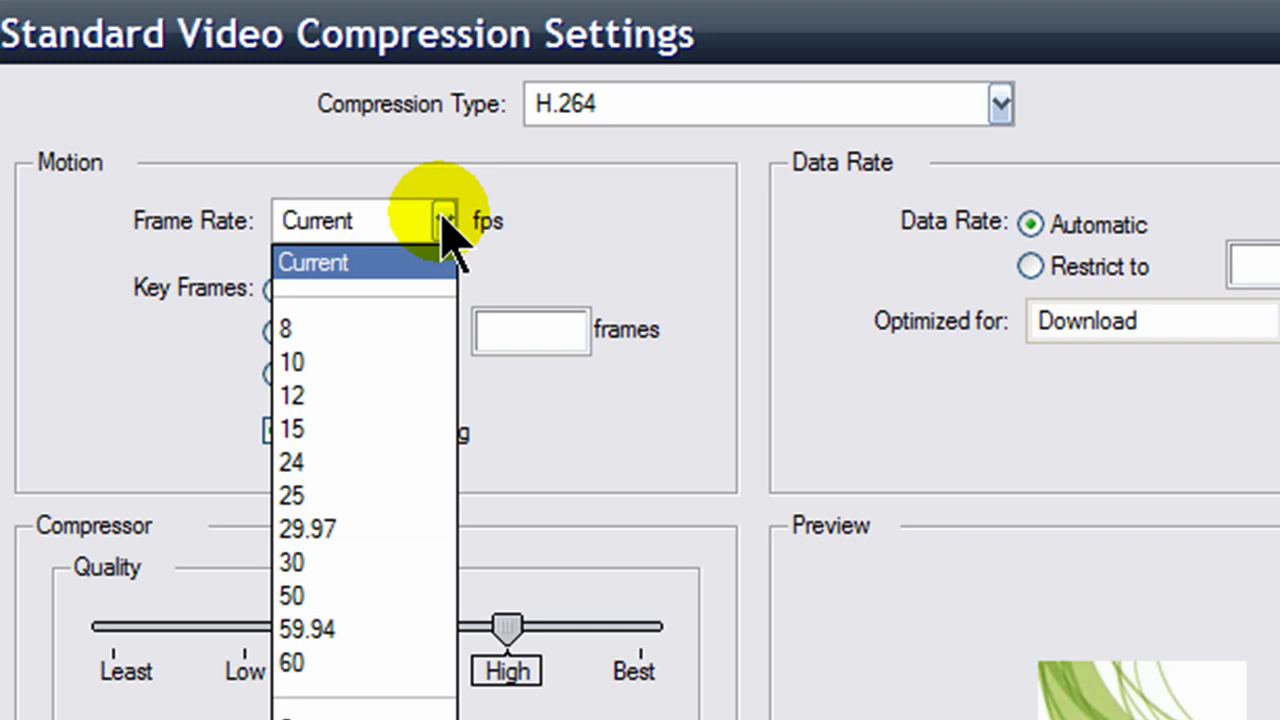
pyautogui.click(335, 562)
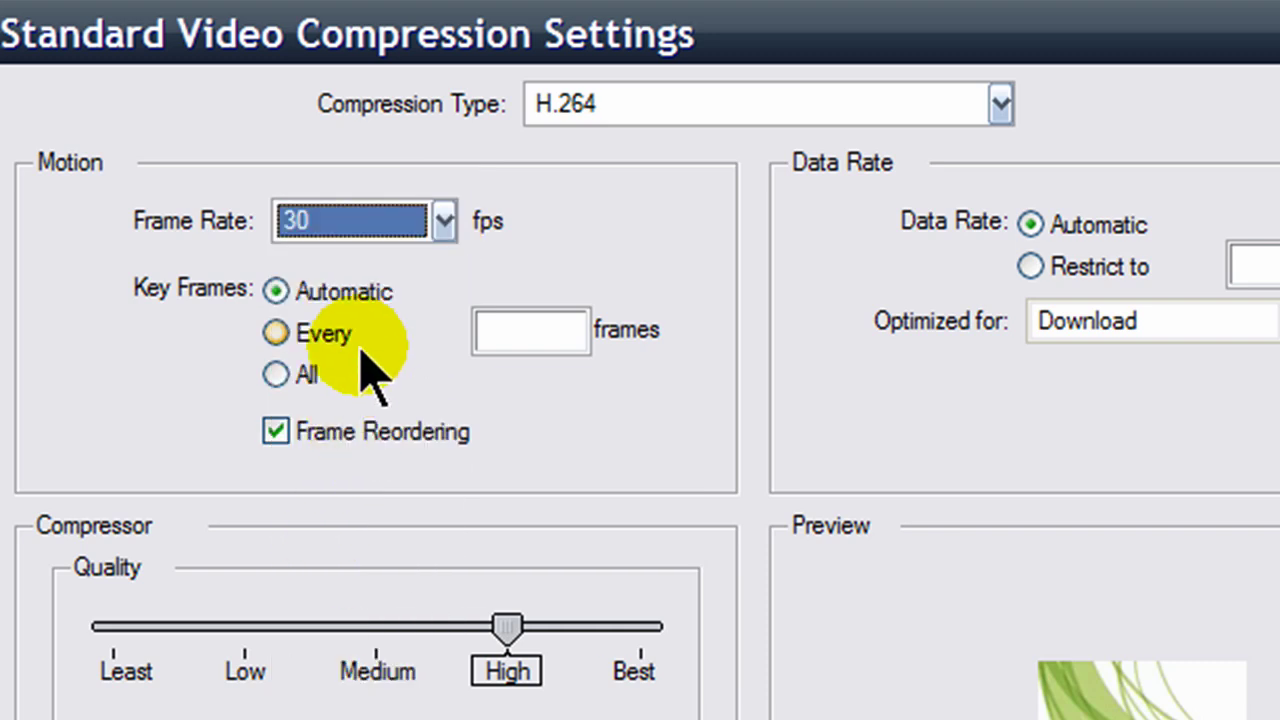
pyautogui.moveTo(512, 627); pyautogui.dragTo(708, 663)
pyautogui.press('Return')
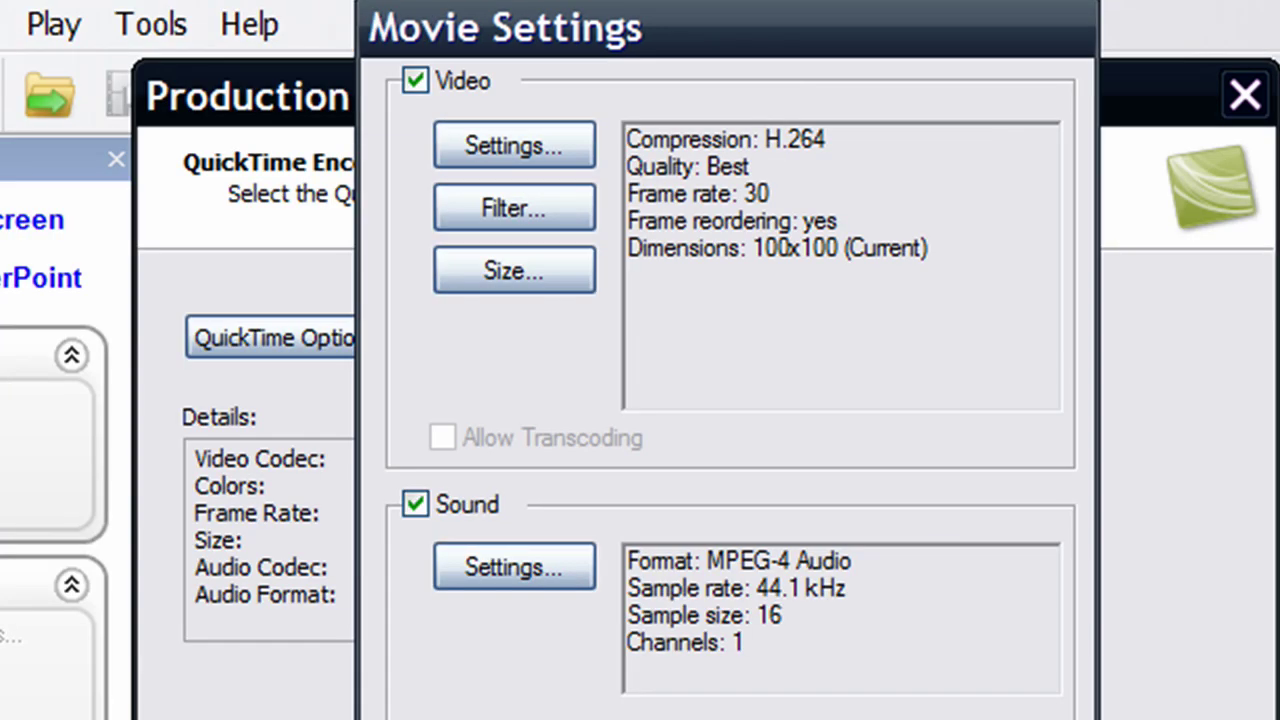
# - Set the QuickTime export size to 1280 x 720 HD
pyautogui.click(516, 284)
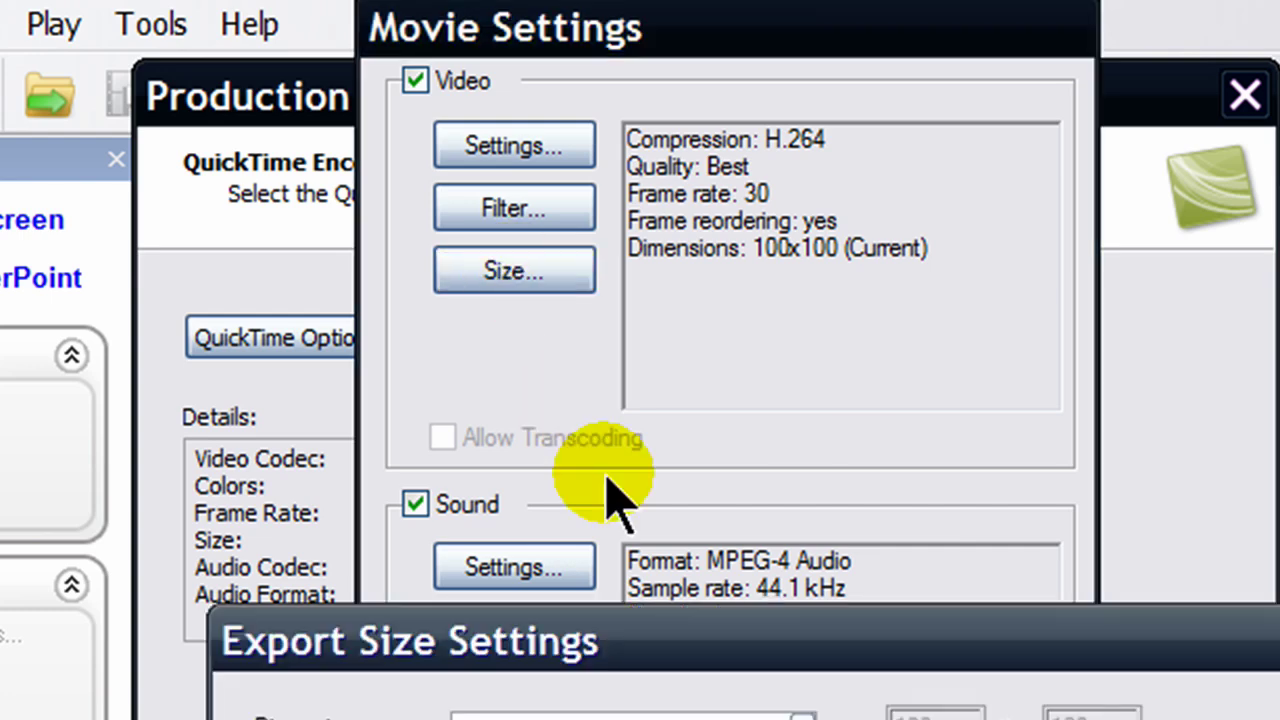
pyautogui.moveTo(718, 620); pyautogui.dragTo(697, 425)
pyautogui.click(786, 522)
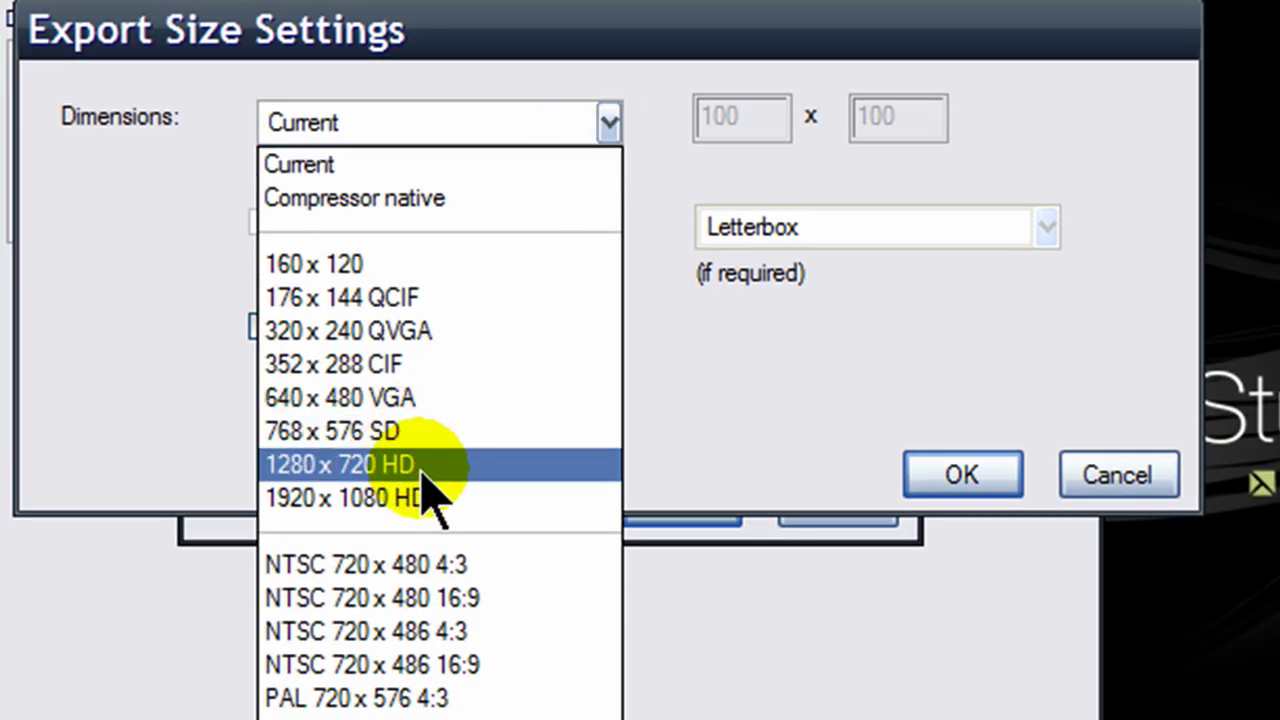
pyautogui.click(420, 468)
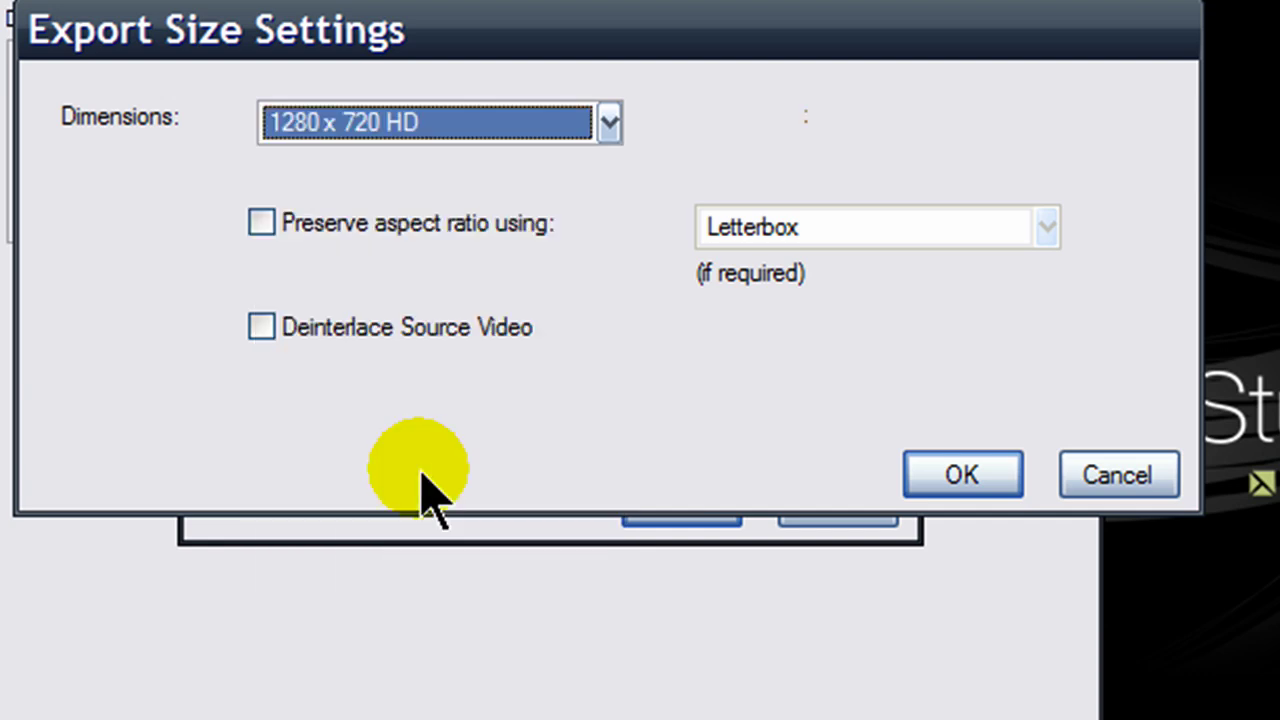
pyautogui.click(966, 476)
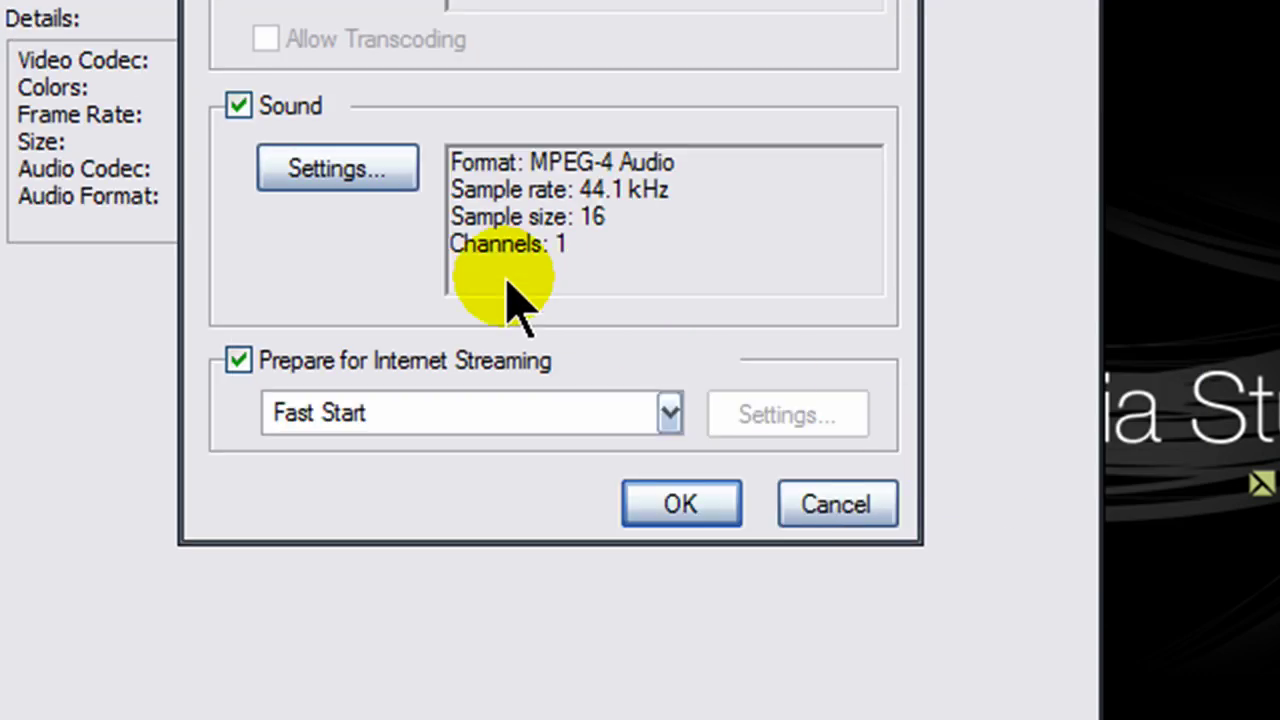
# - Set the sound to a 48.000 kHz sample rate in stereo
pyautogui.click(372, 166)
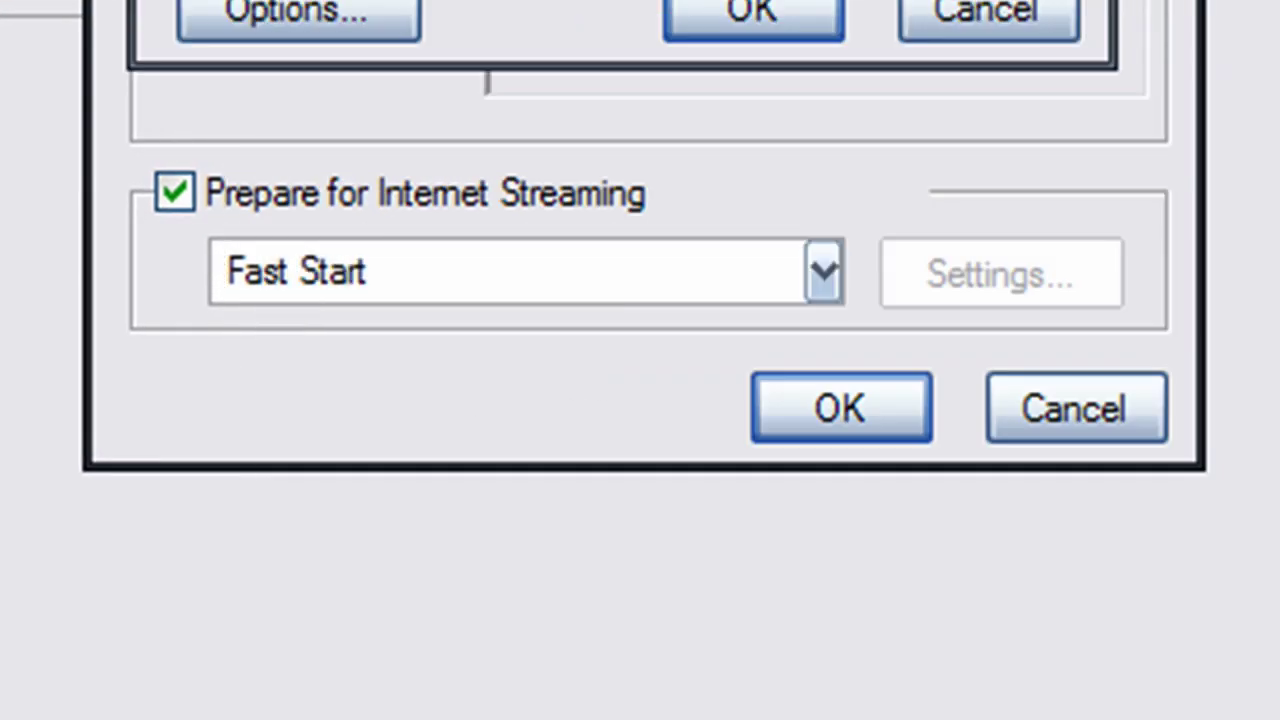
pyautogui.click(865, 372)
pyautogui.click(1075, 200)
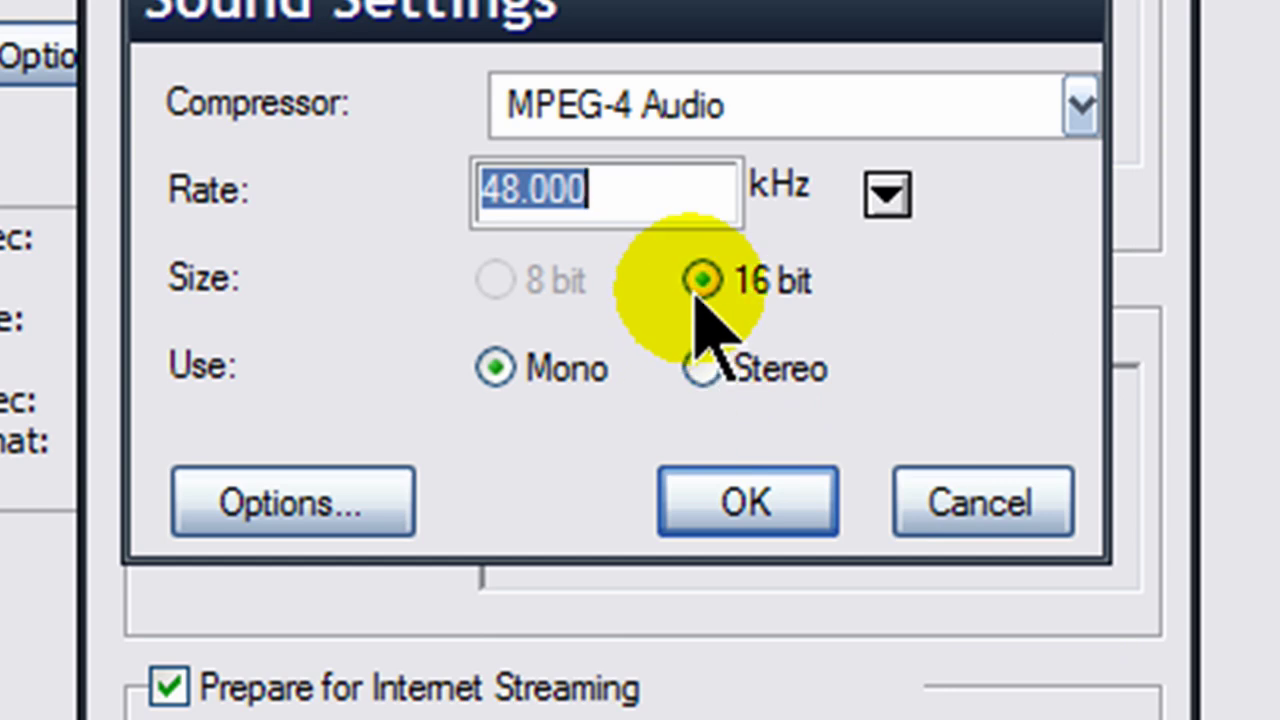
pyautogui.click(703, 368)
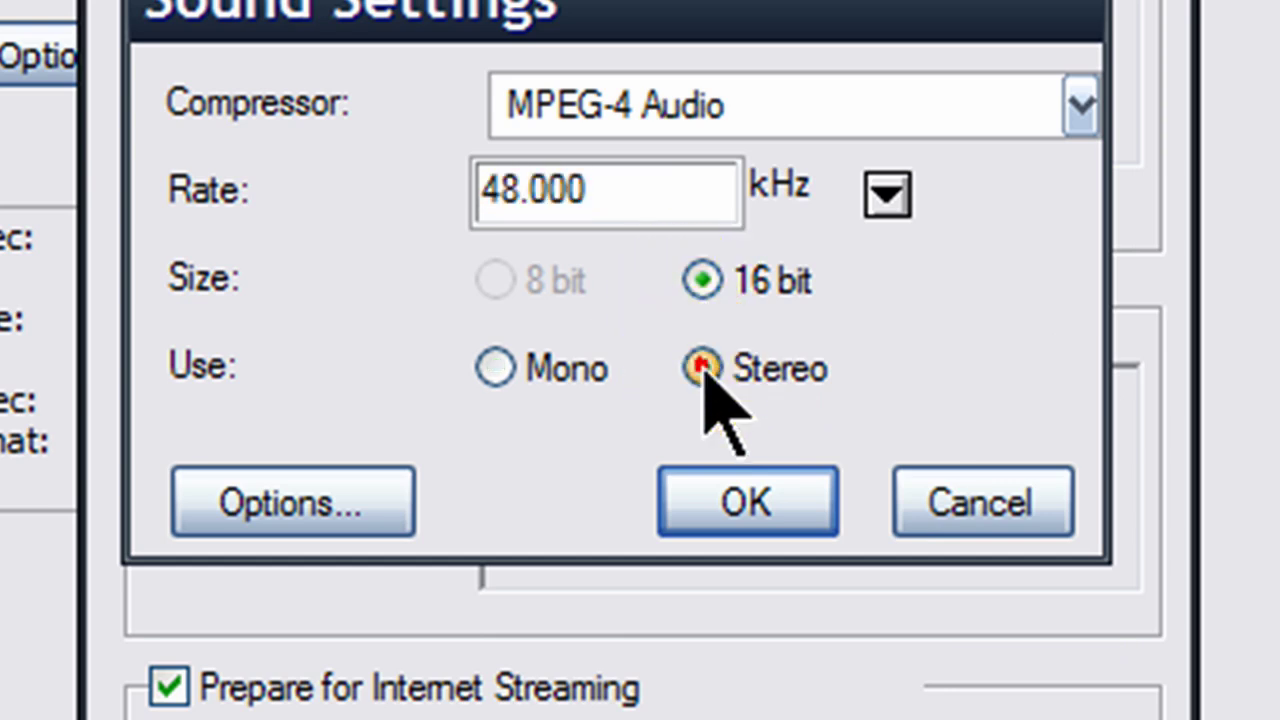
pyautogui.click(750, 505)
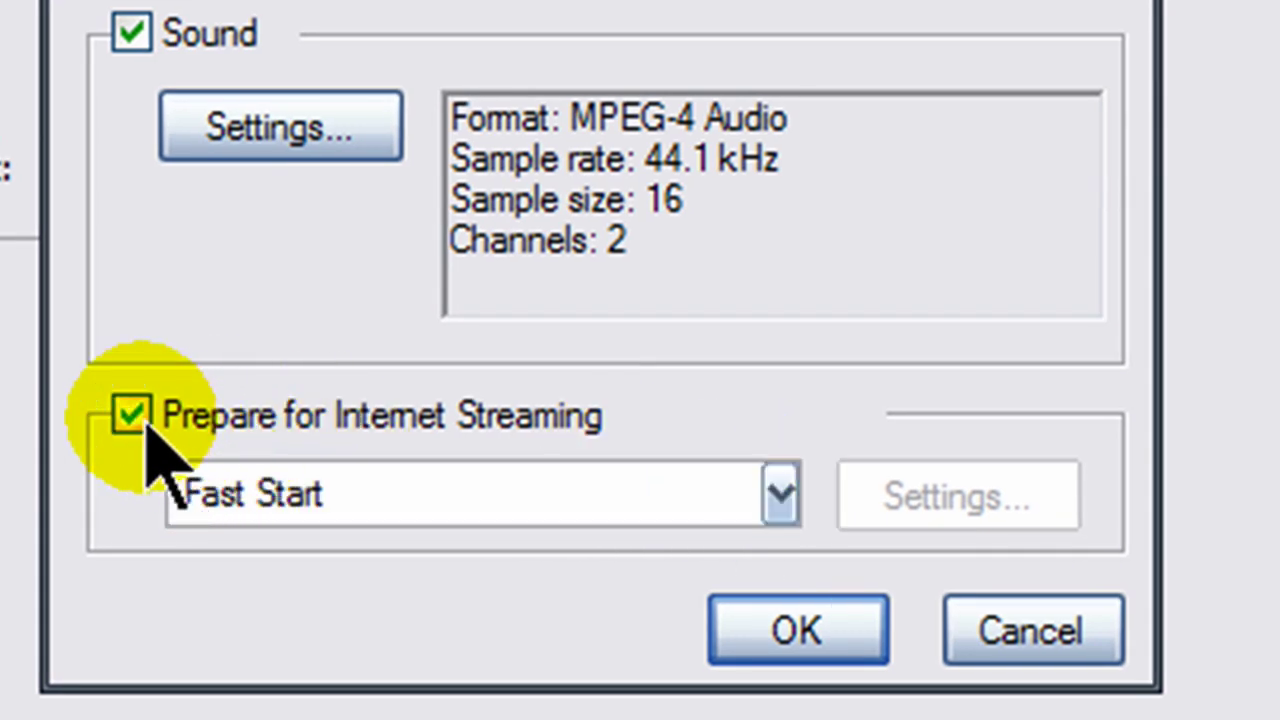
# - Turn off Prepare for Internet Streaming and confirm the movie settings
pyautogui.click(782, 495)
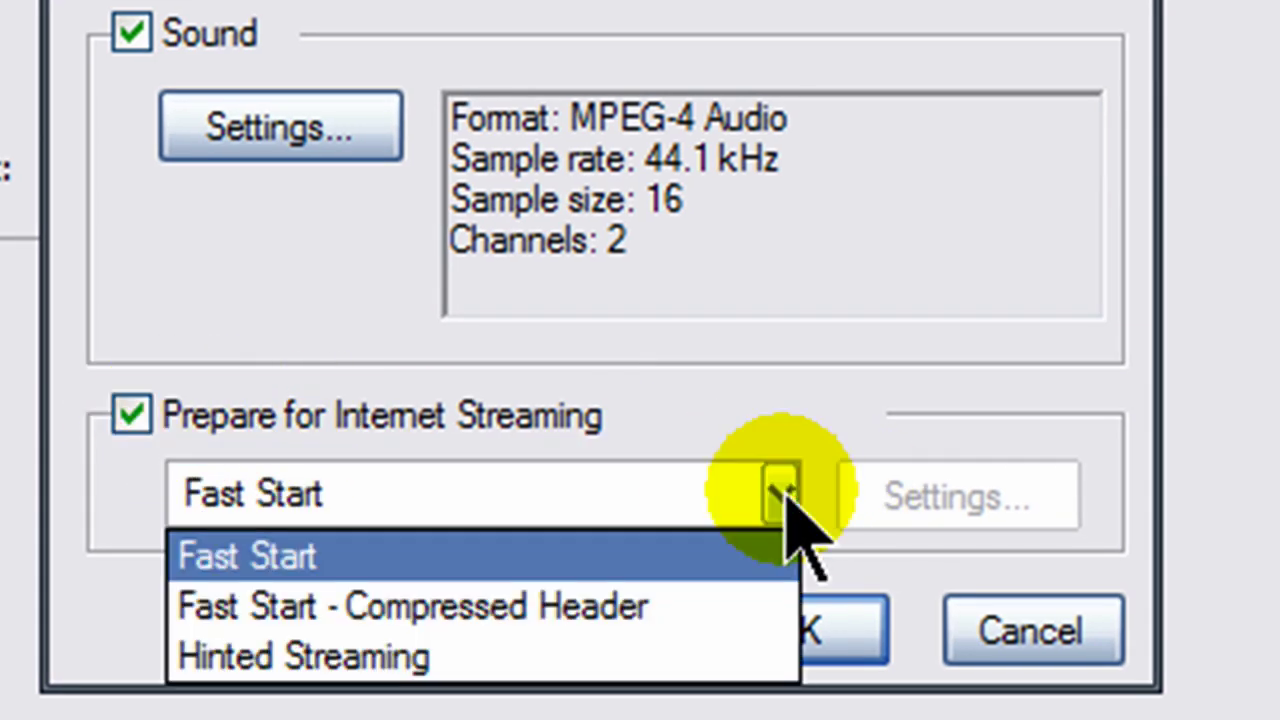
pyautogui.click(784, 495)
pyautogui.click(132, 414)
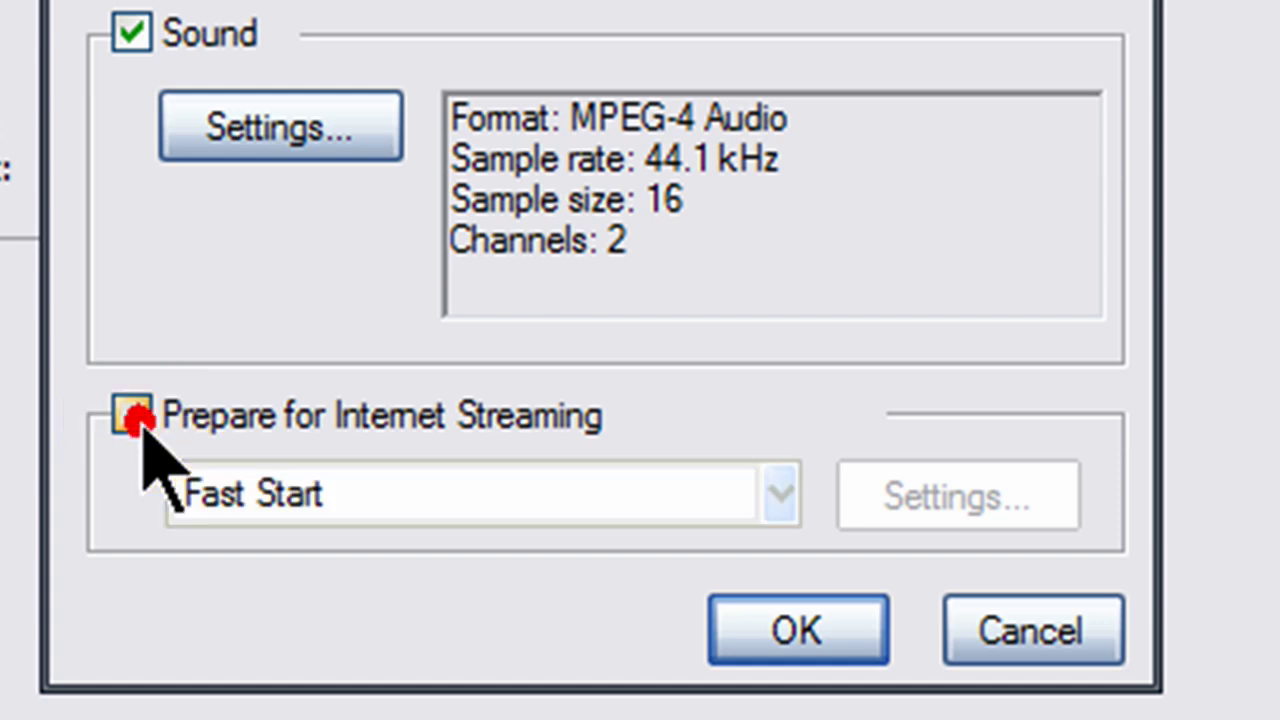
pyautogui.click(792, 634)
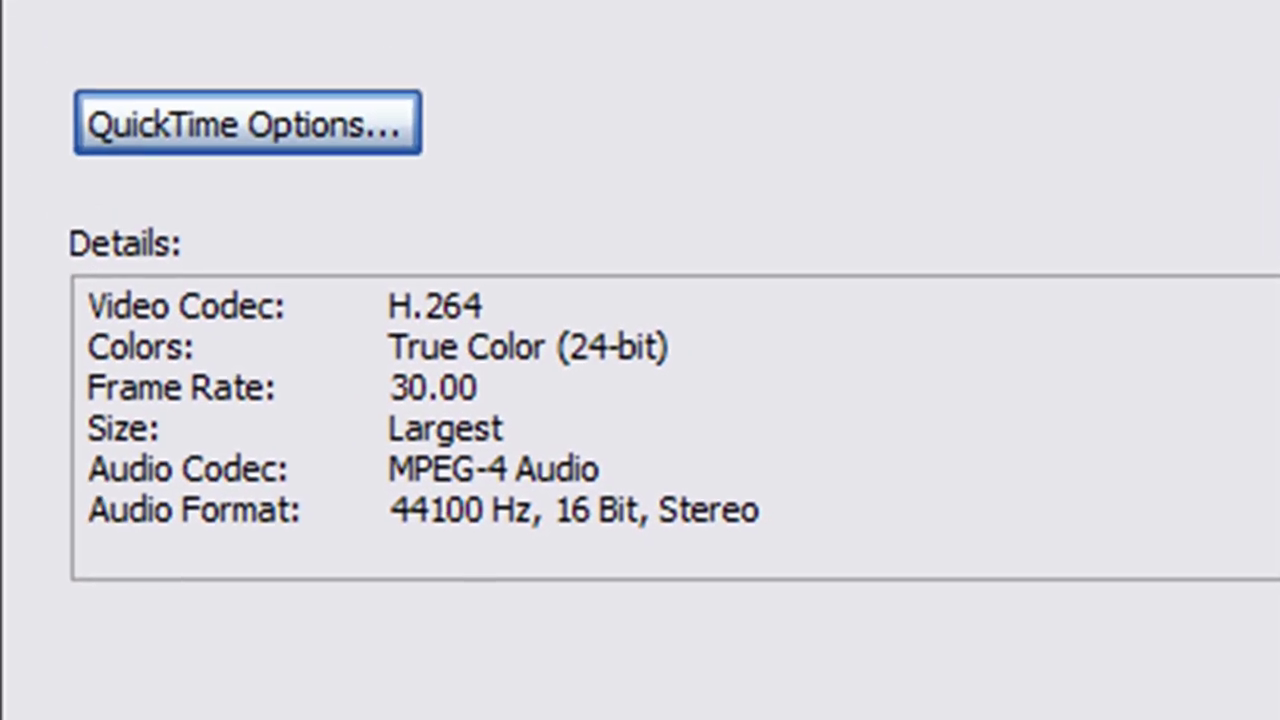
# - Set the custom video size to width 1280 and height 720
pyautogui.press('space')
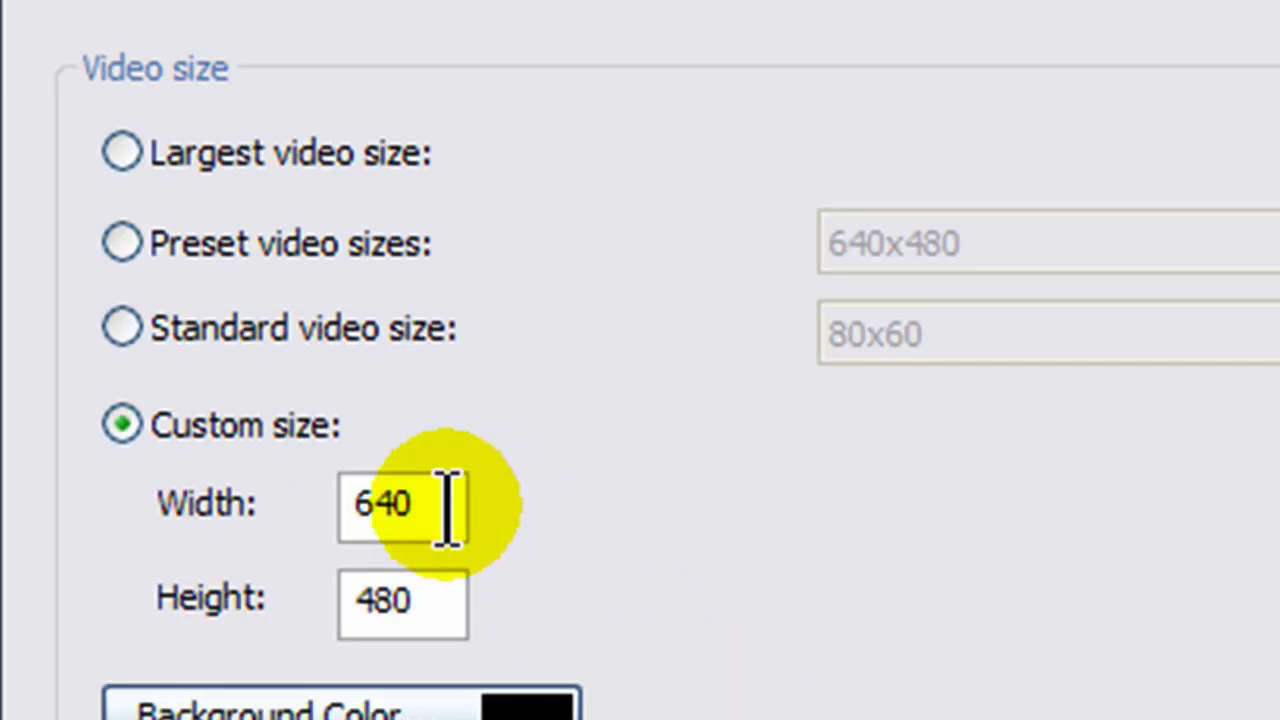
pyautogui.write('1280')
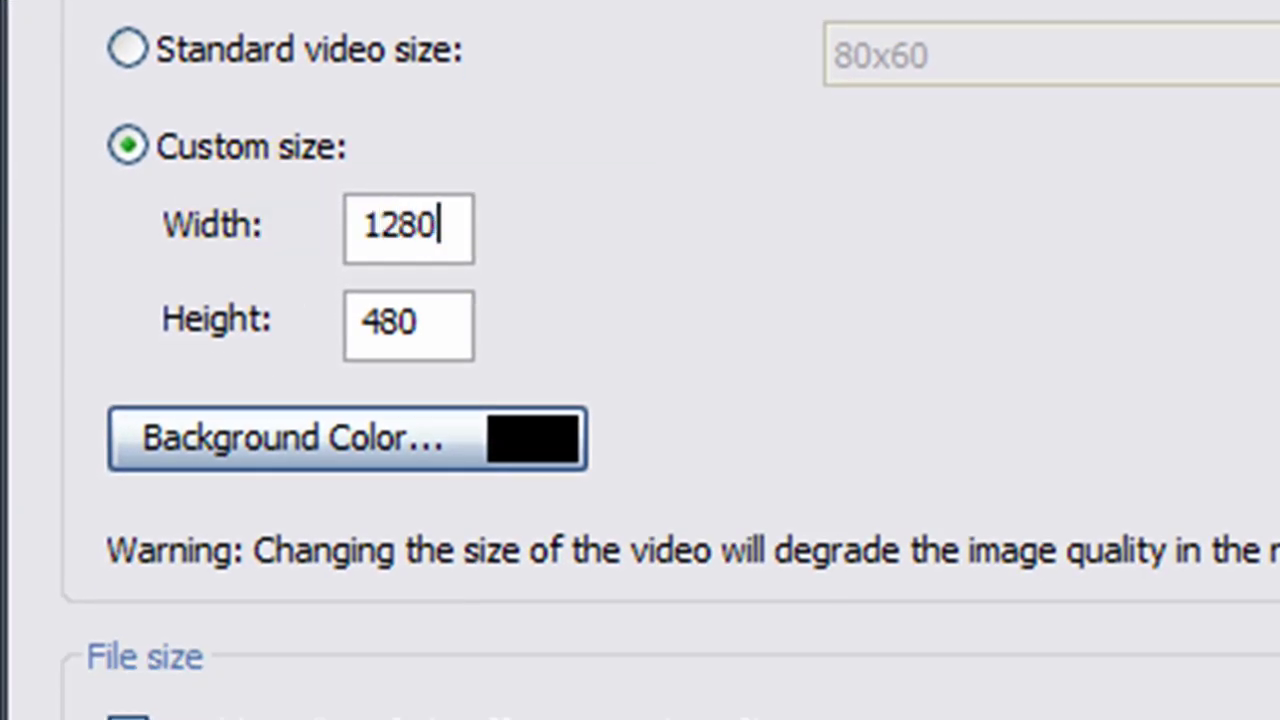
pyautogui.click(447, 335)
pyautogui.moveTo(447, 335); pyautogui.dragTo(166, 328)
pyautogui.write('720')
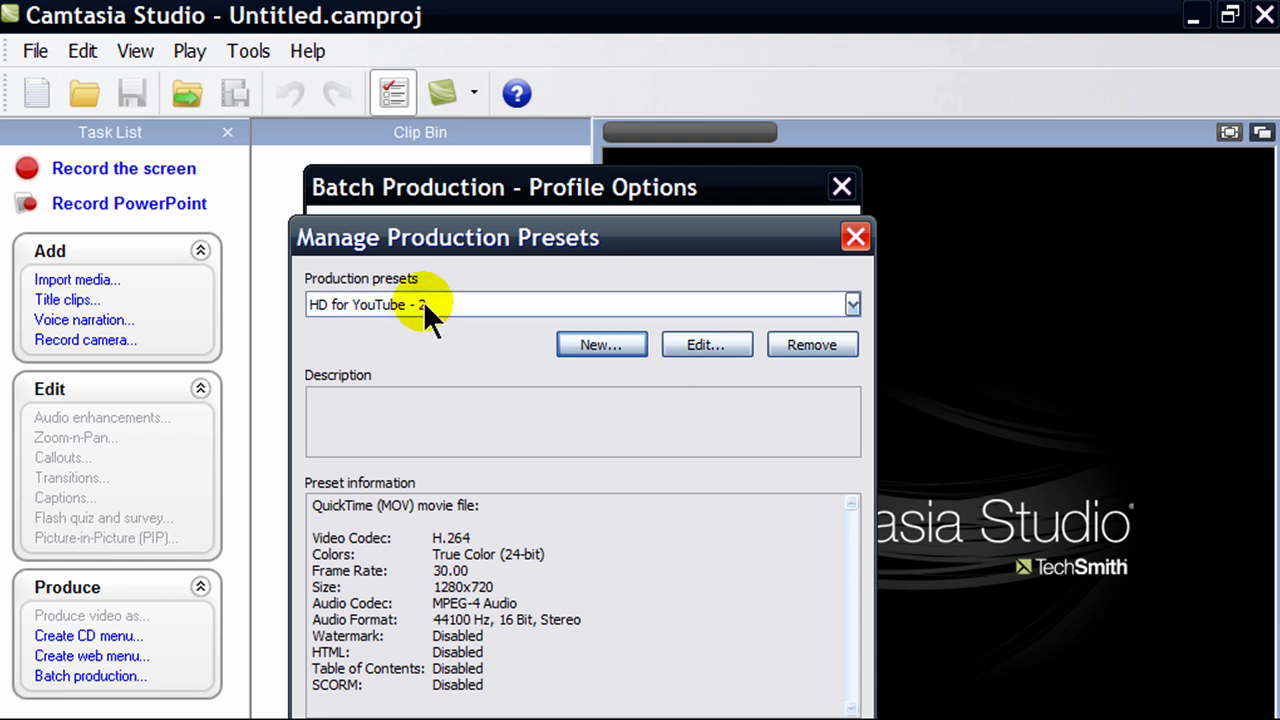
# - Close the preset manager and the Batch Production options dialog
pyautogui.press('Escape')
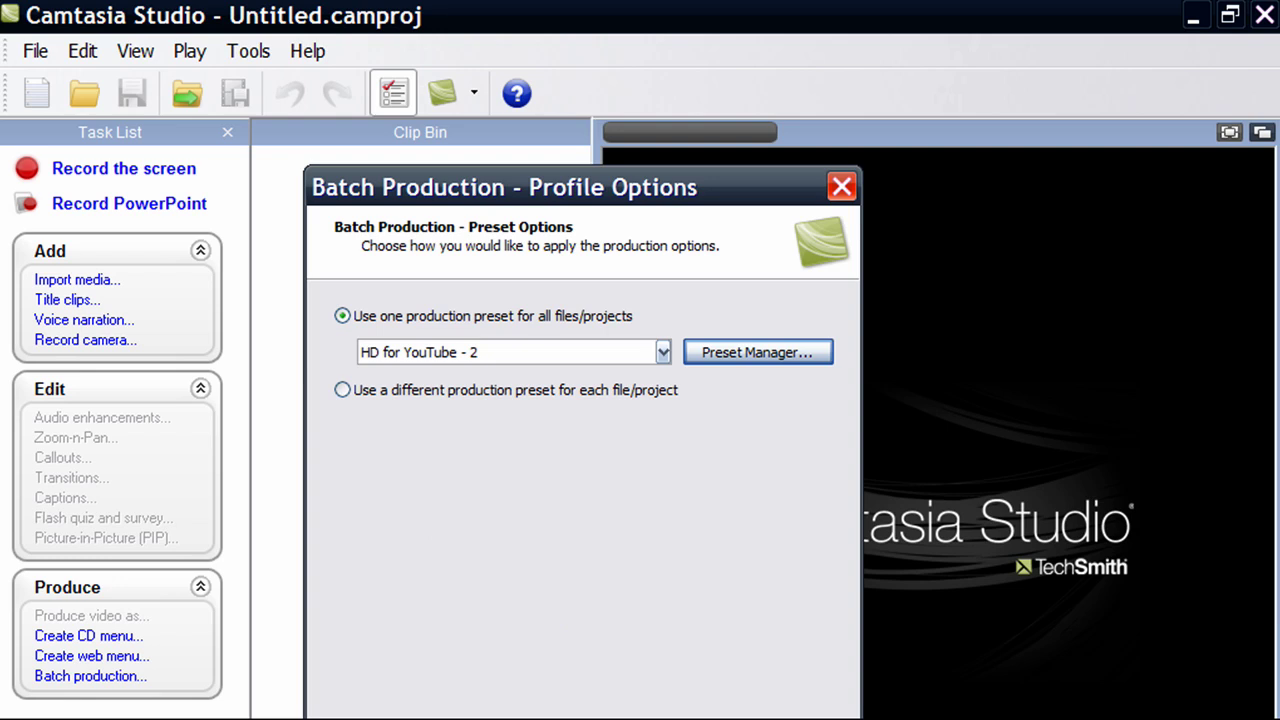
pyautogui.press('Escape')
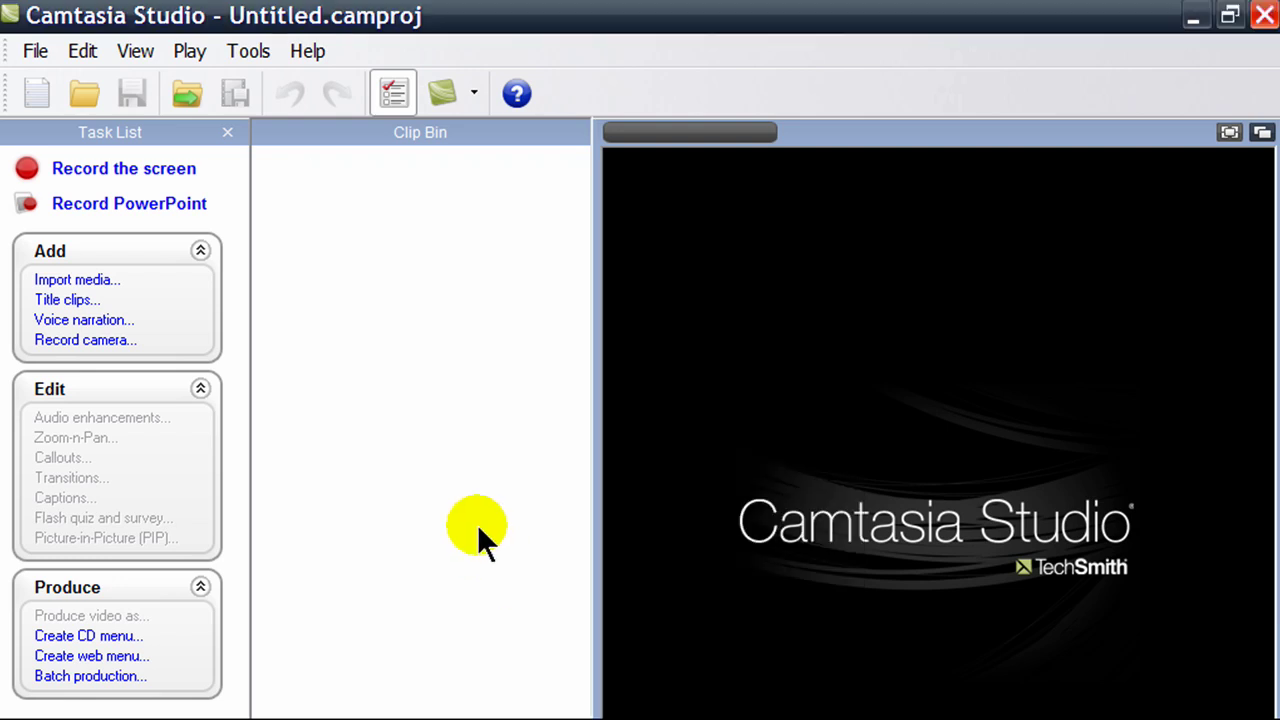